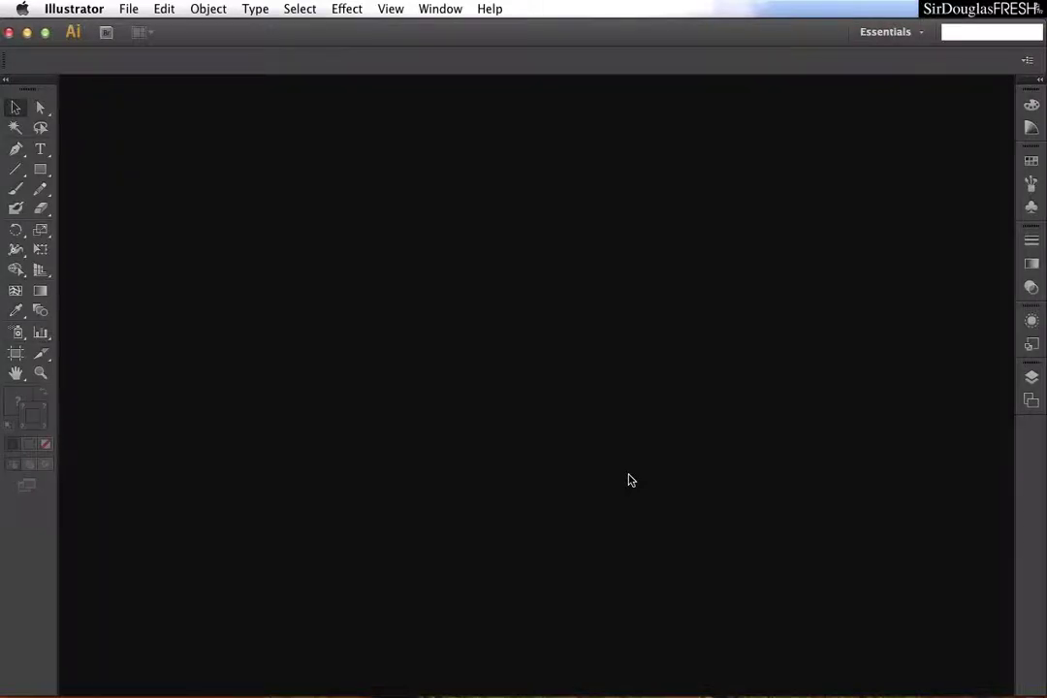
Start a new document from the File menu to bring up the New Document settings
{"action": "left_click", "coordinate": [116, 10]}
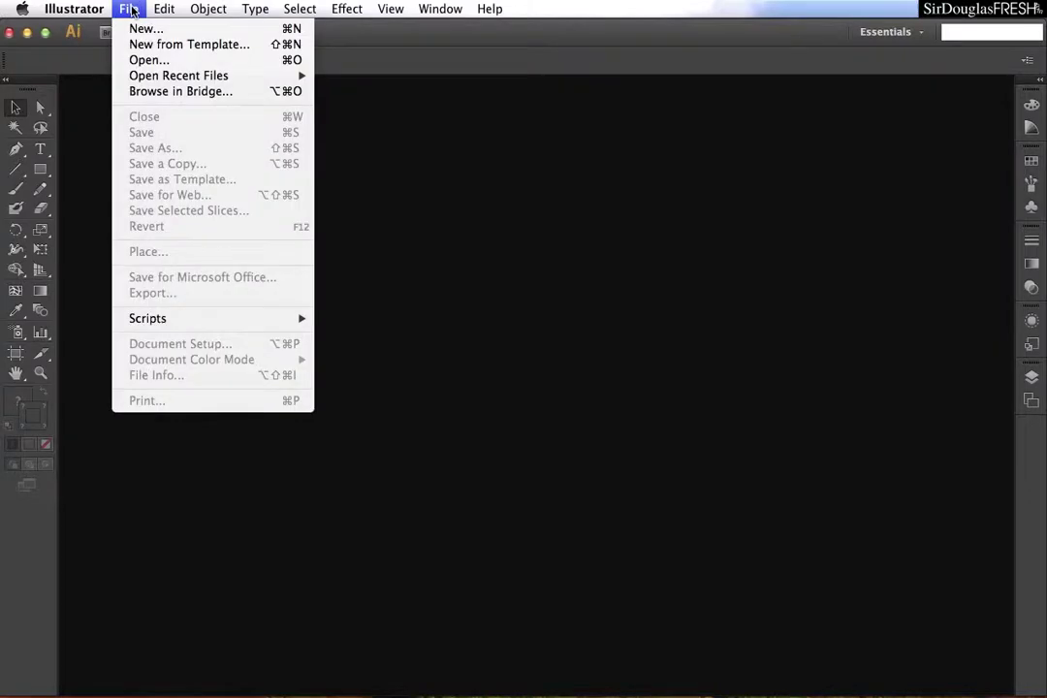
{"action": "left_click", "coordinate": [146, 29]}
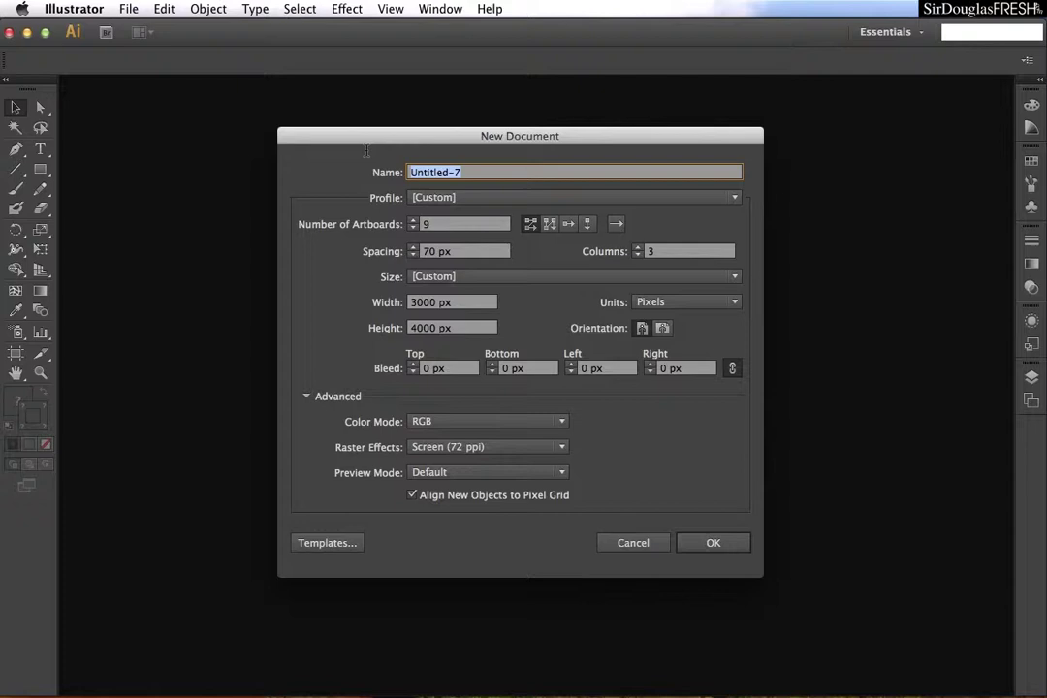
Apply the Web document profile, giving one 960 × 560 px RGB artboard
{"action": "left_click", "coordinate": [515, 197]}
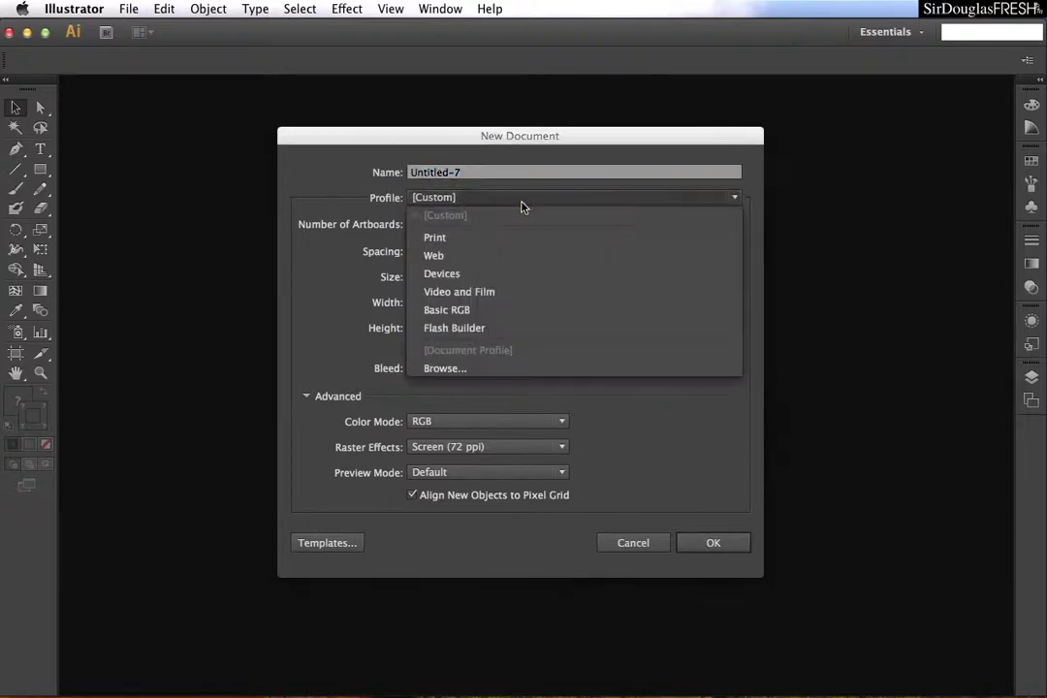
{"action": "left_click", "coordinate": [457, 275]}
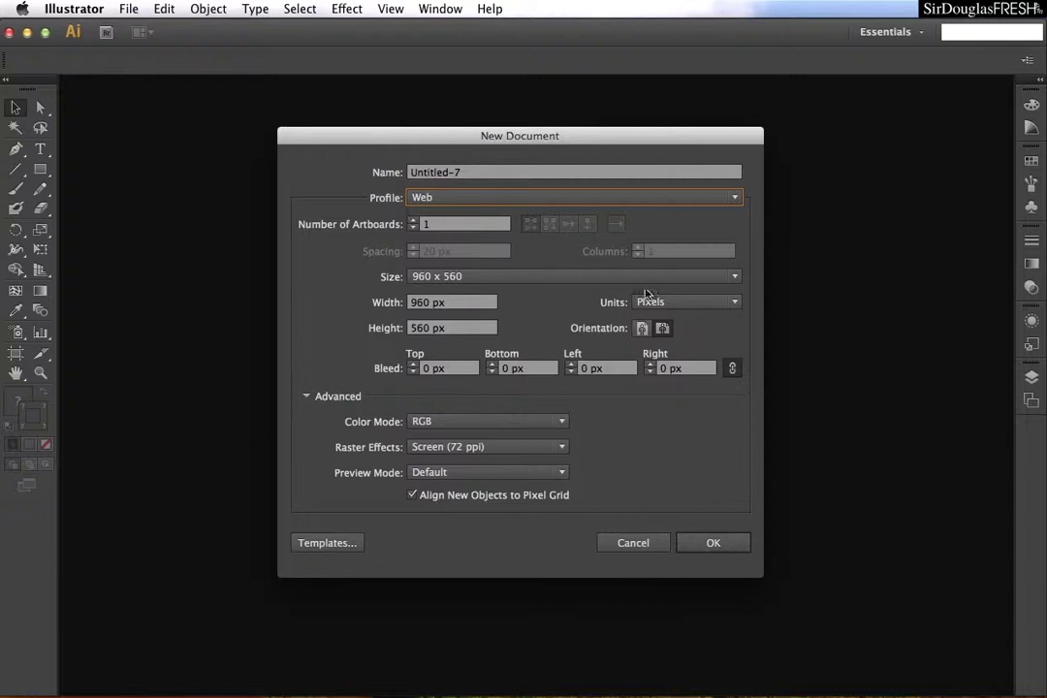
{"action": "left_click", "coordinate": [668, 202]}
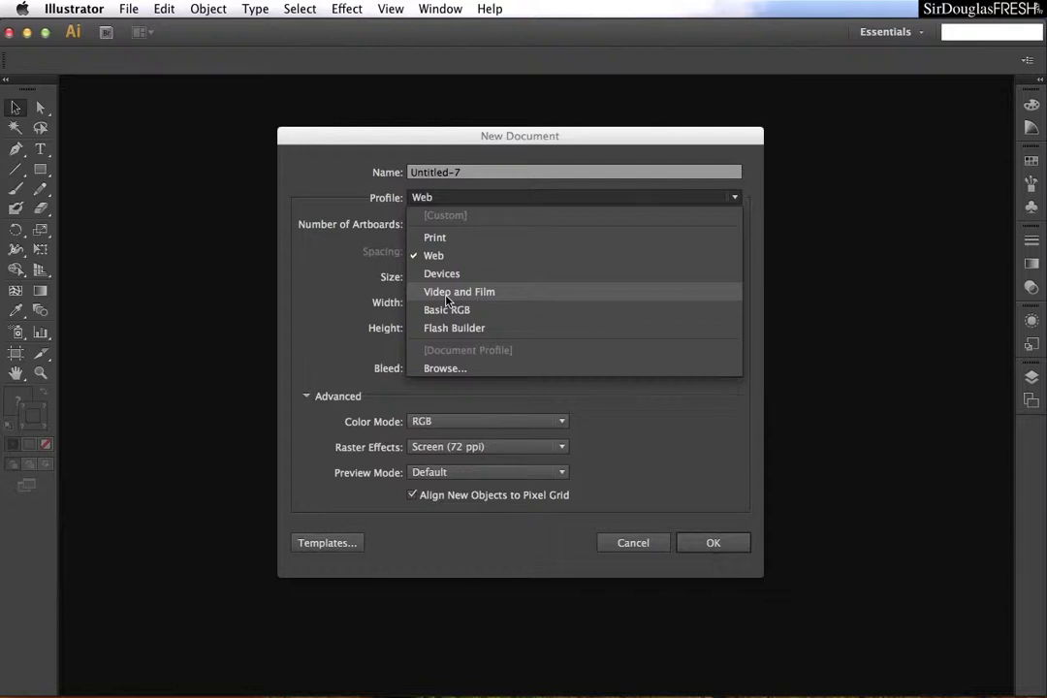
{"action": "left_click", "coordinate": [318, 271]}
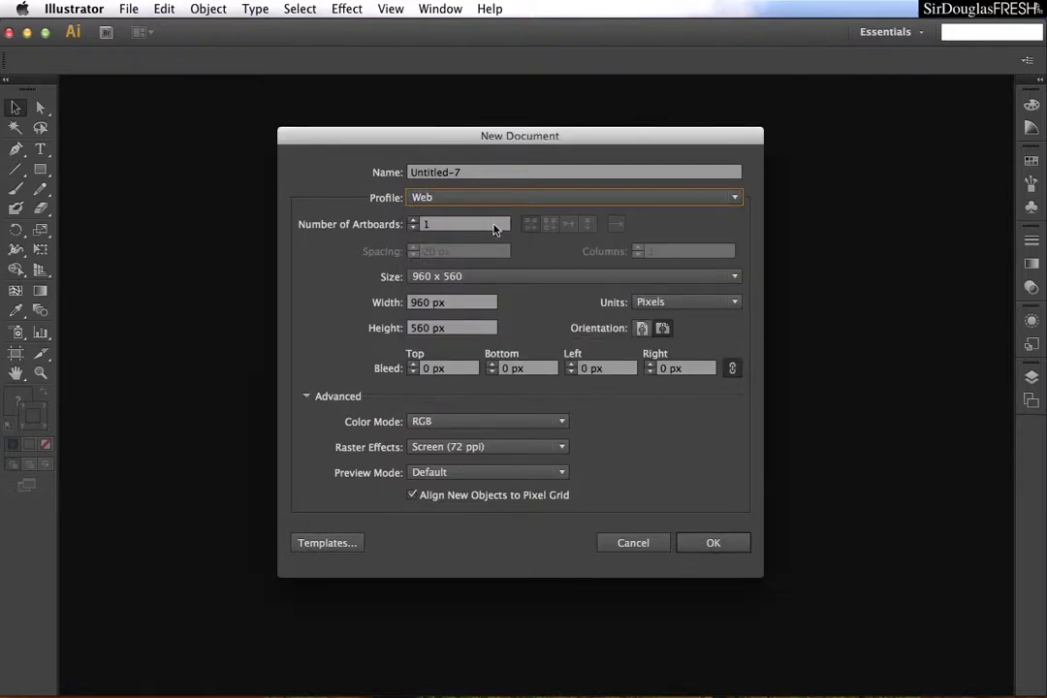
Raise the artboard count to 2, then step it back down
{"action": "left_click", "coordinate": [417, 223]}
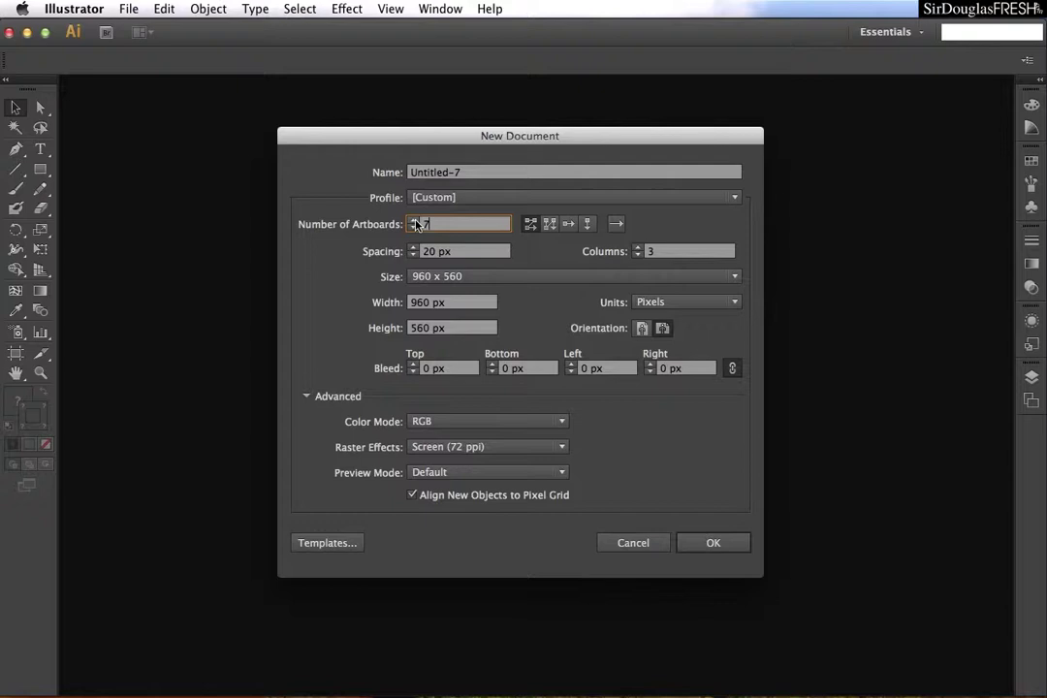
{"action": "left_click", "coordinate": [415, 229]}
{"action": "left_click", "coordinate": [415, 229]}
{"action": "left_click", "coordinate": [415, 229]}
{"action": "left_click", "coordinate": [415, 229]}
{"action": "left_click", "coordinate": [415, 229]}
{"action": "left_click", "coordinate": [415, 229]}
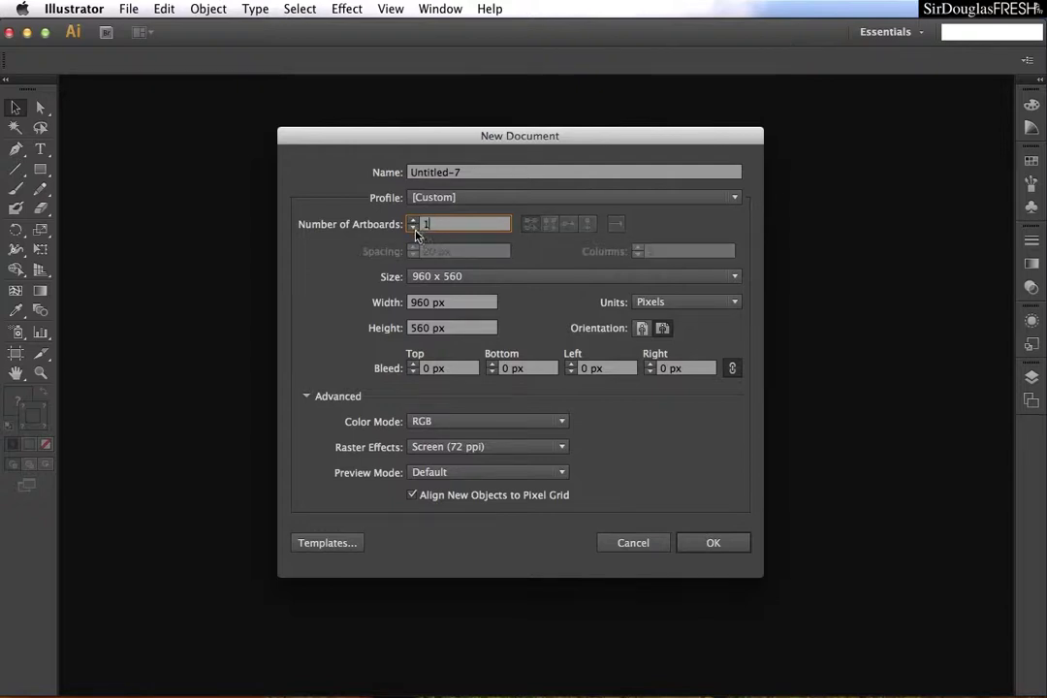
Try 3 artboards arranged in a grid by column, then return to a single artboard
{"action": "left_click", "coordinate": [415, 220]}
{"action": "left_click", "coordinate": [415, 220]}
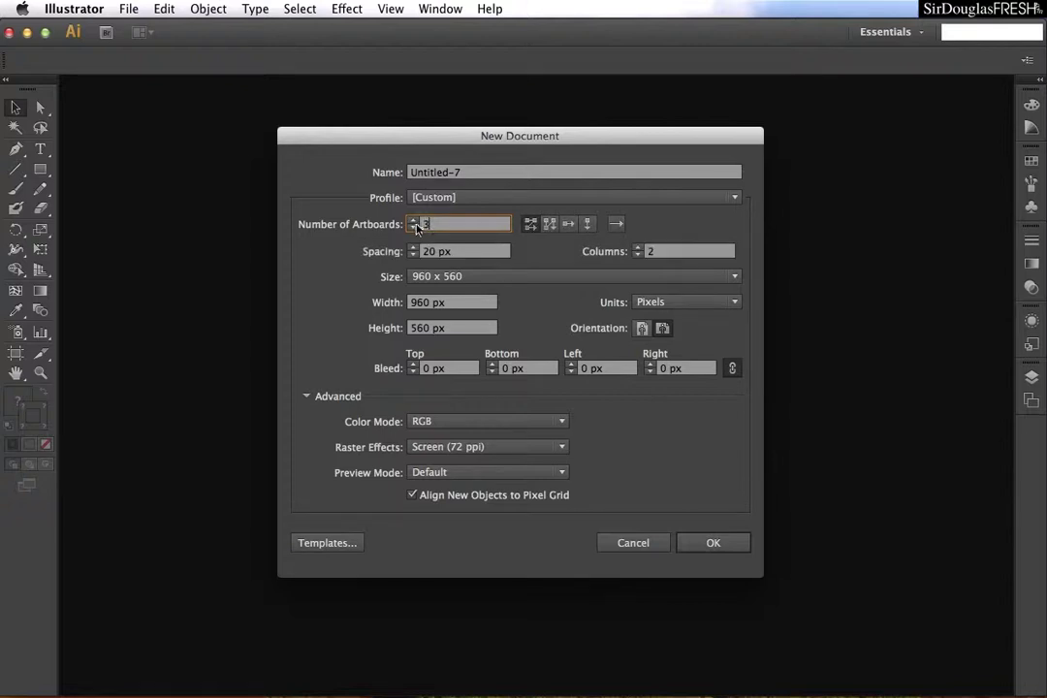
{"action": "left_click", "coordinate": [550, 225]}
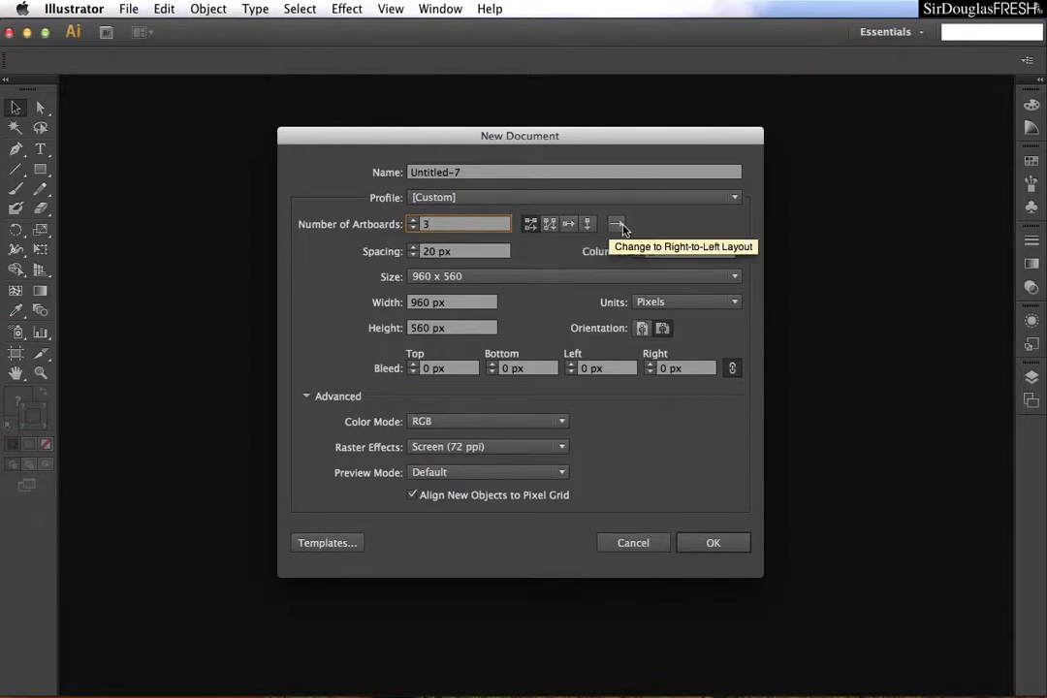
{"action": "left_click", "coordinate": [413, 228]}
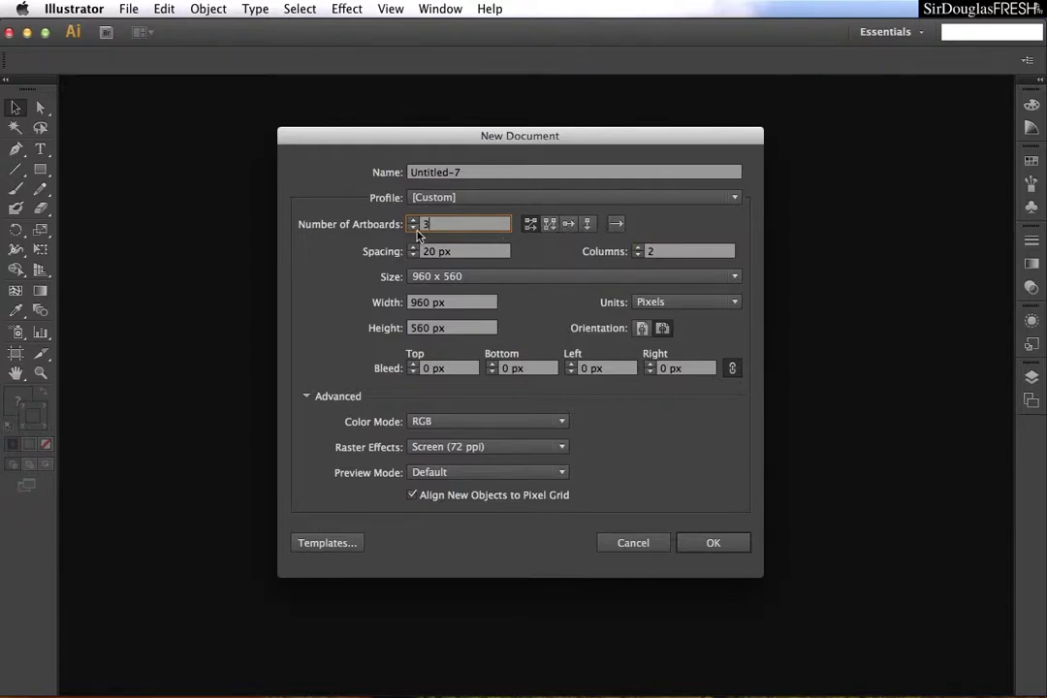
{"action": "left_click", "coordinate": [413, 228]}
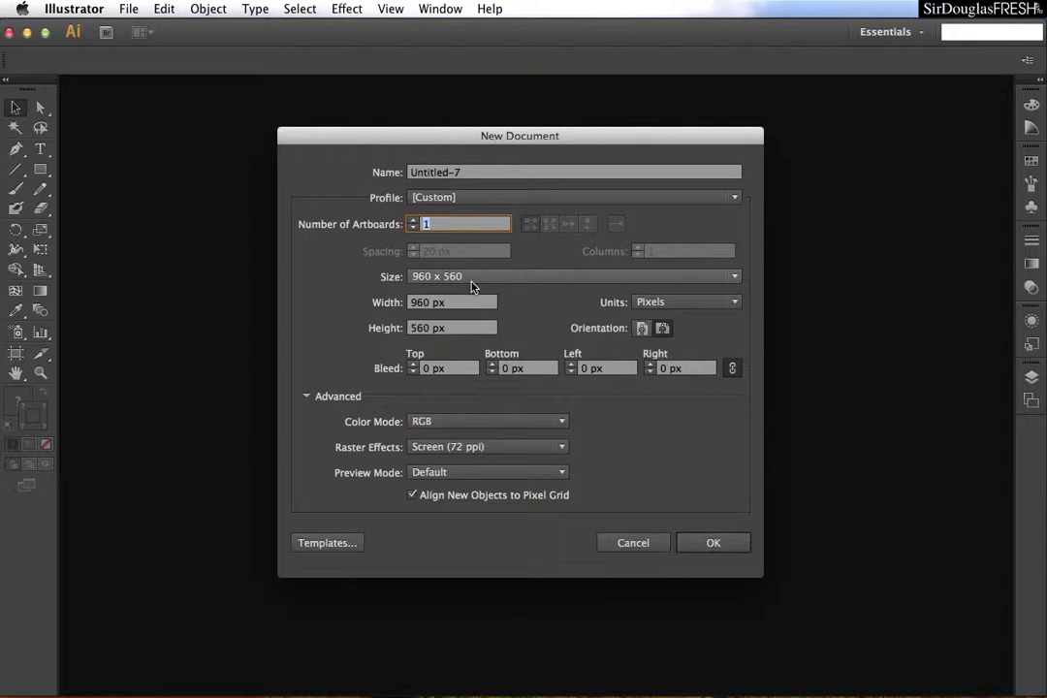
{"action": "left_click", "coordinate": [495, 199]}
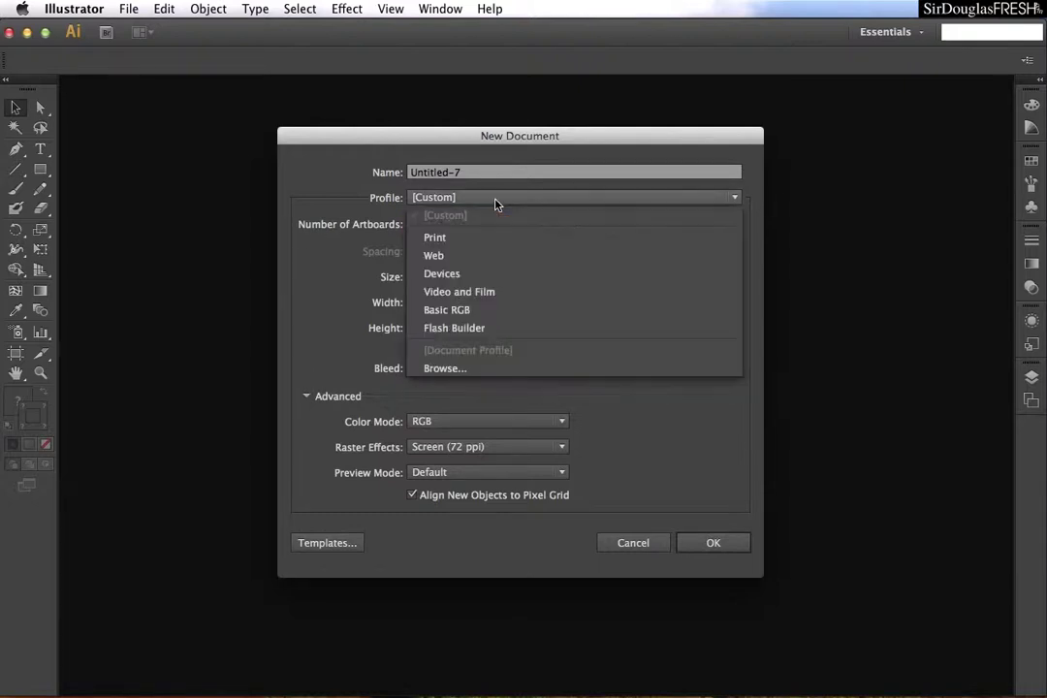
{"action": "left_click", "coordinate": [482, 258]}
{"action": "left_click", "coordinate": [491, 279]}
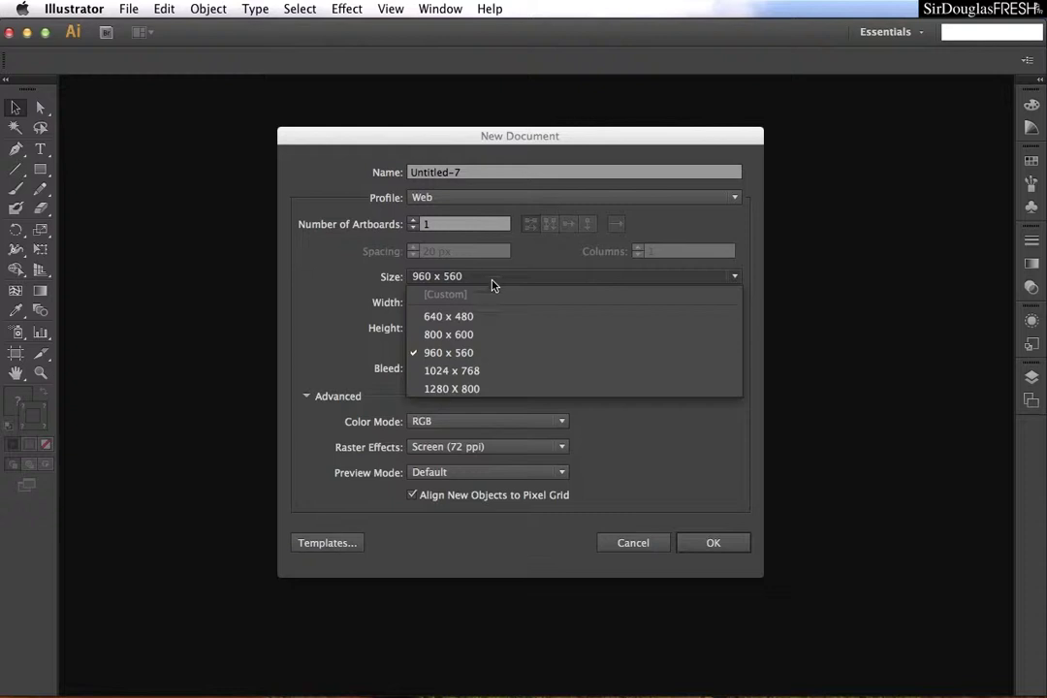
{"action": "left_click", "coordinate": [486, 388]}
{"action": "left_click", "coordinate": [486, 199]}
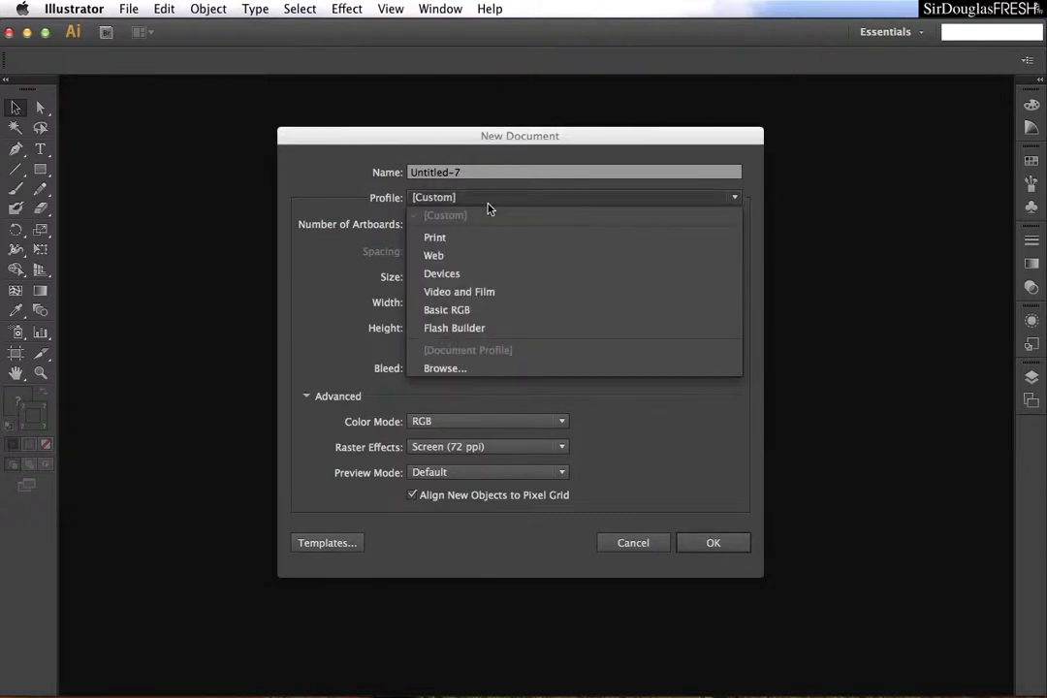
{"action": "left_click", "coordinate": [481, 299]}
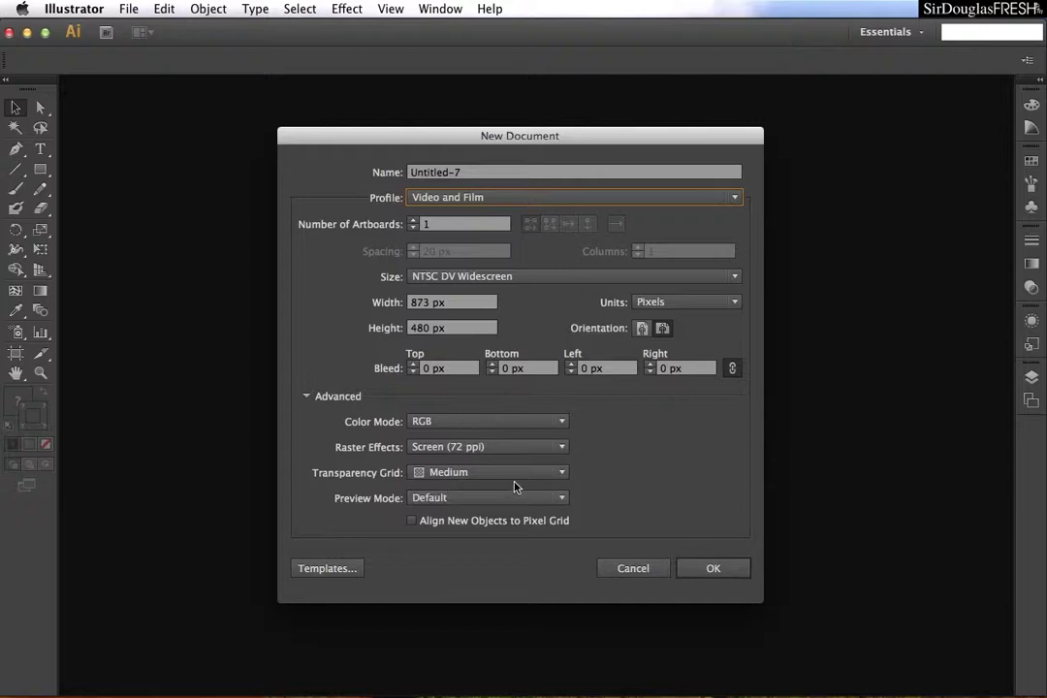
{"action": "left_click", "coordinate": [558, 198]}
{"action": "left_click", "coordinate": [475, 255]}
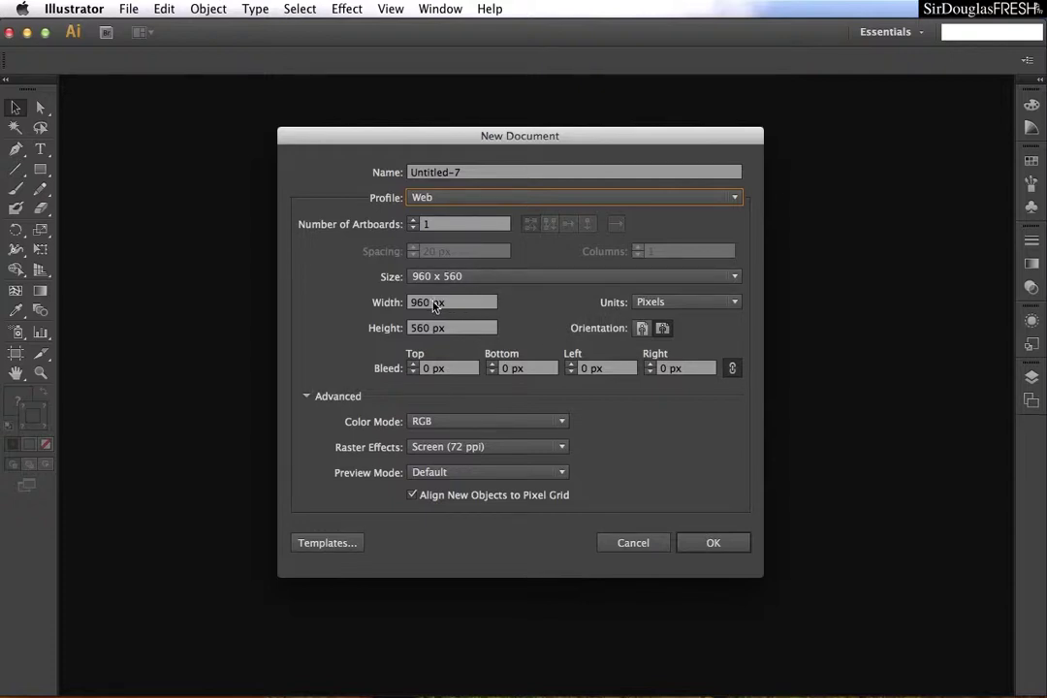
Turn the artboard to portrait orientation (560 × 960 px) and show the Units list
{"action": "left_click", "coordinate": [642, 331]}
{"action": "left_click", "coordinate": [662, 333]}
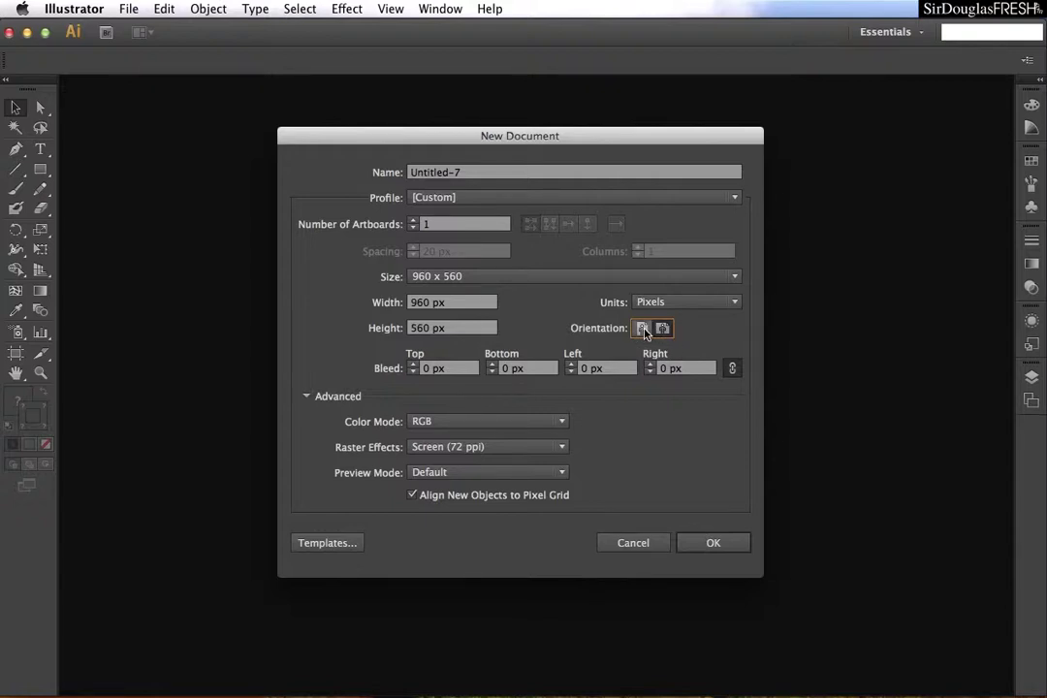
{"action": "left_click", "coordinate": [643, 331]}
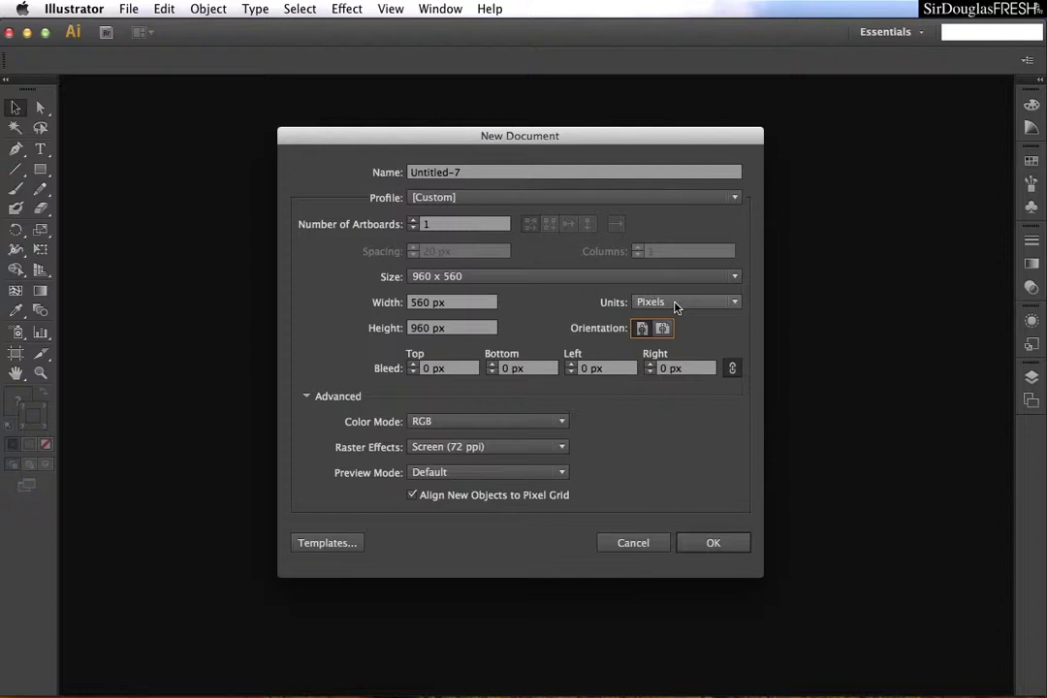
{"action": "left_click", "coordinate": [676, 303]}
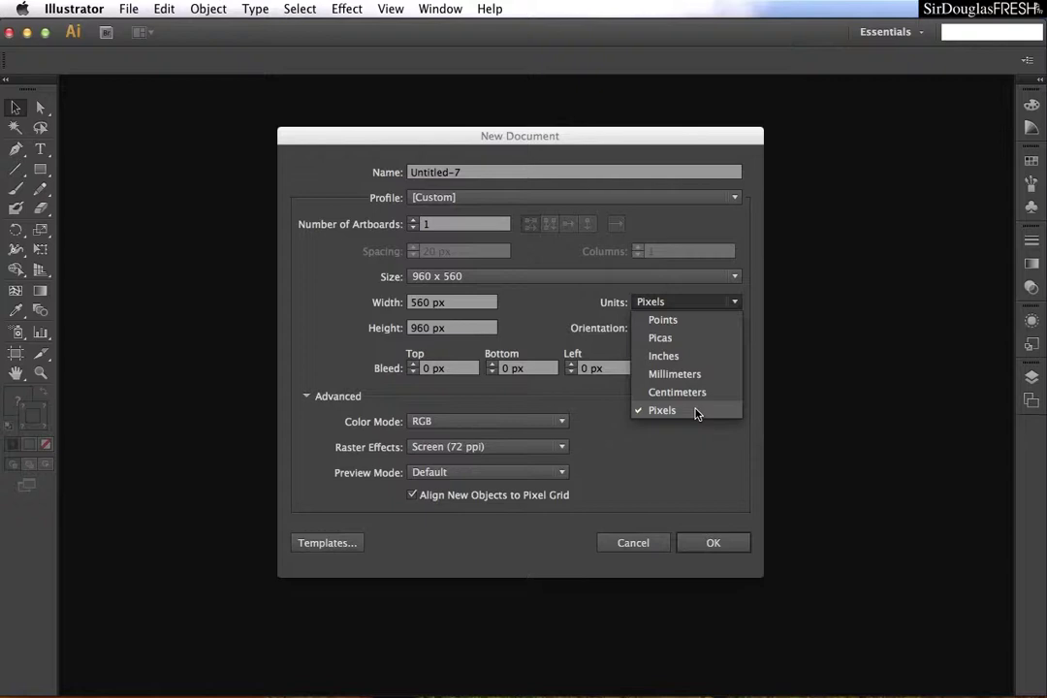
Switch units to Picas and nudge the height with arrow keys to 80p11, width 46p8
{"action": "left_click", "coordinate": [663, 337]}
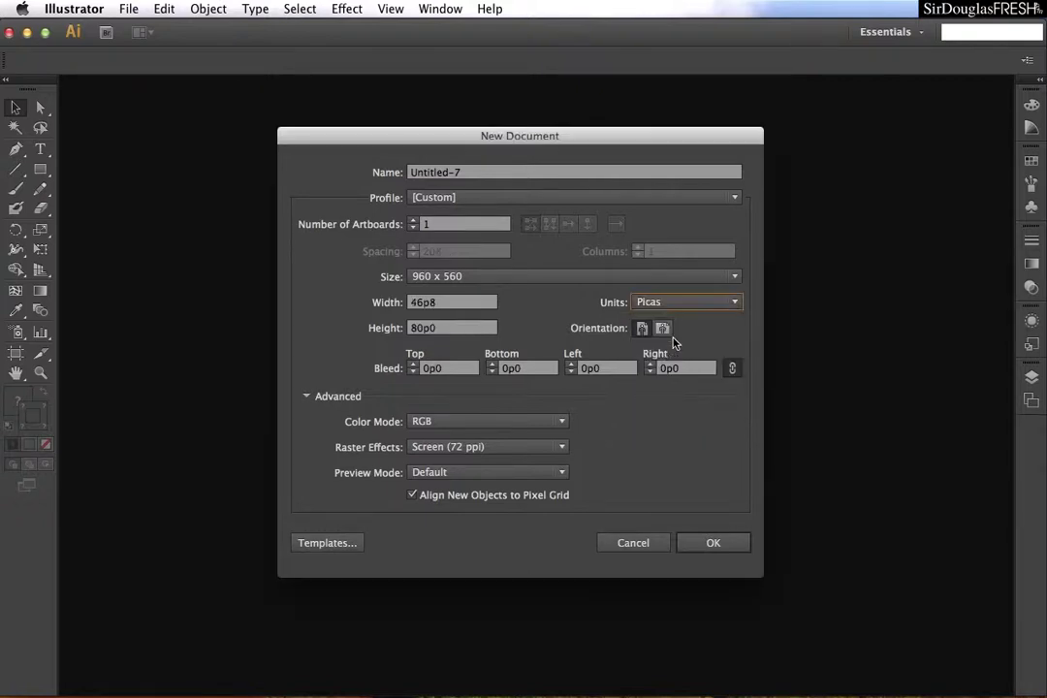
{"action": "left_click", "coordinate": [437, 332]}
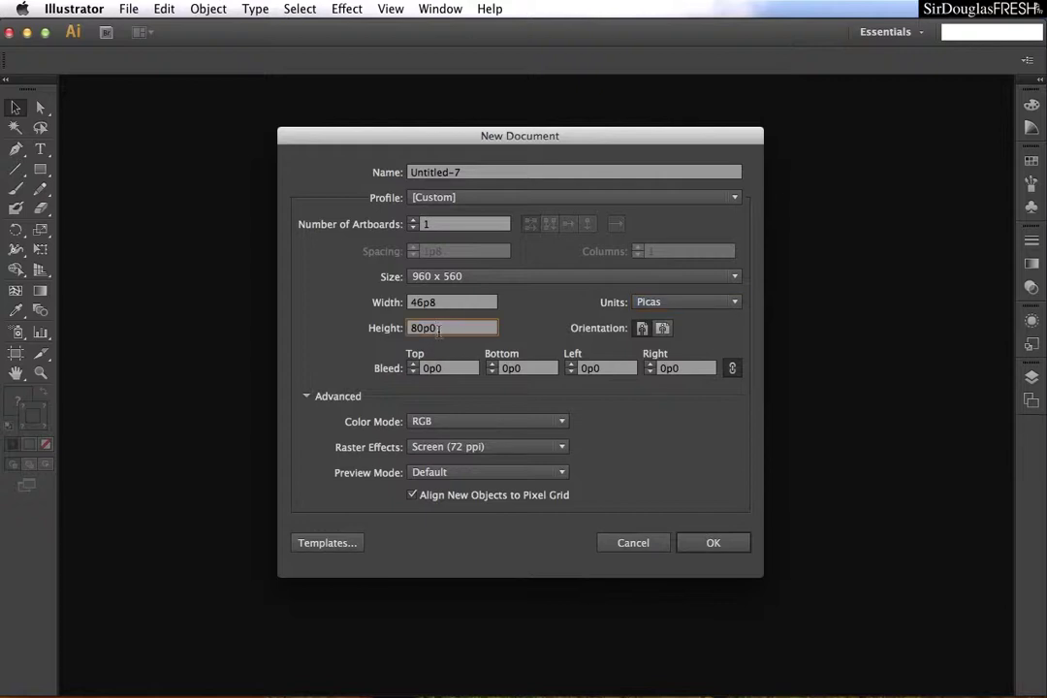
{"action": "key", "text": "Up"}
{"action": "key", "text": "Up"}
{"action": "key", "text": "Up"}
{"action": "key", "text": "Up"}
{"action": "key", "text": "Up"}
{"action": "key", "text": "Up"}
{"action": "key", "text": "Up"}
{"action": "key", "text": "Up"}
{"action": "key", "text": "Up"}
{"action": "key", "text": "Up"}
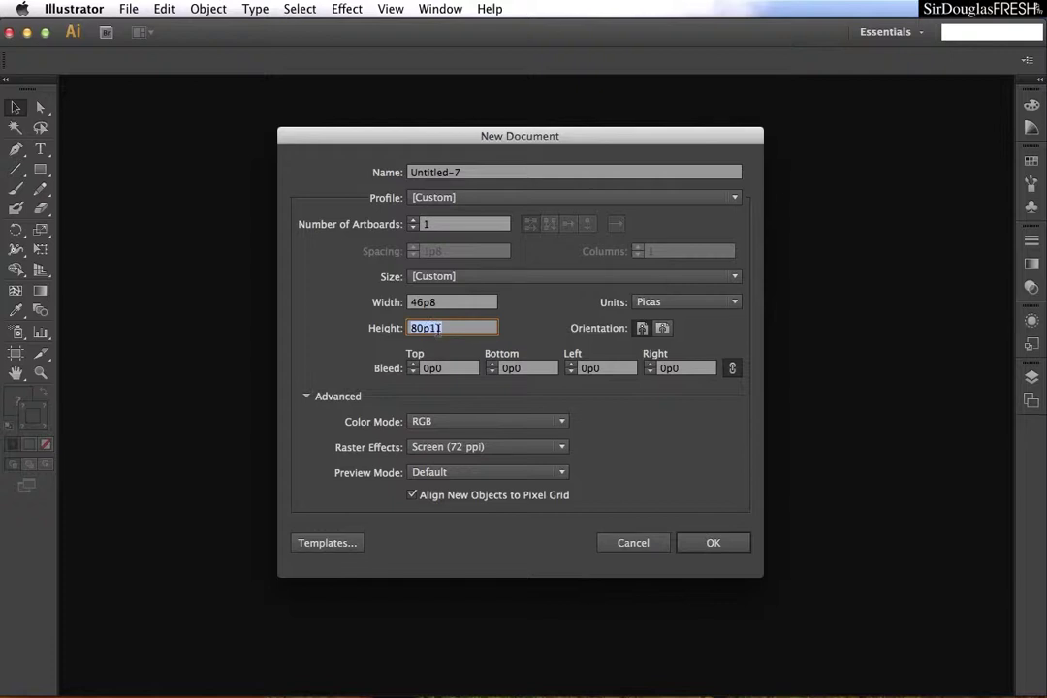
{"action": "key", "text": "Up"}
{"action": "key", "text": "Down"}
{"action": "key", "text": "Up"}
{"action": "key", "text": "Down"}
{"action": "key", "text": "Up"}
{"action": "key", "text": "Down"}
{"action": "key", "text": "Up"}
{"action": "key", "text": "Down"}
{"action": "key", "text": "Up"}
{"action": "key", "text": "Down"}
{"action": "key", "text": "Up"}
{"action": "key", "text": "Down"}
{"action": "left_click", "coordinate": [695, 304]}
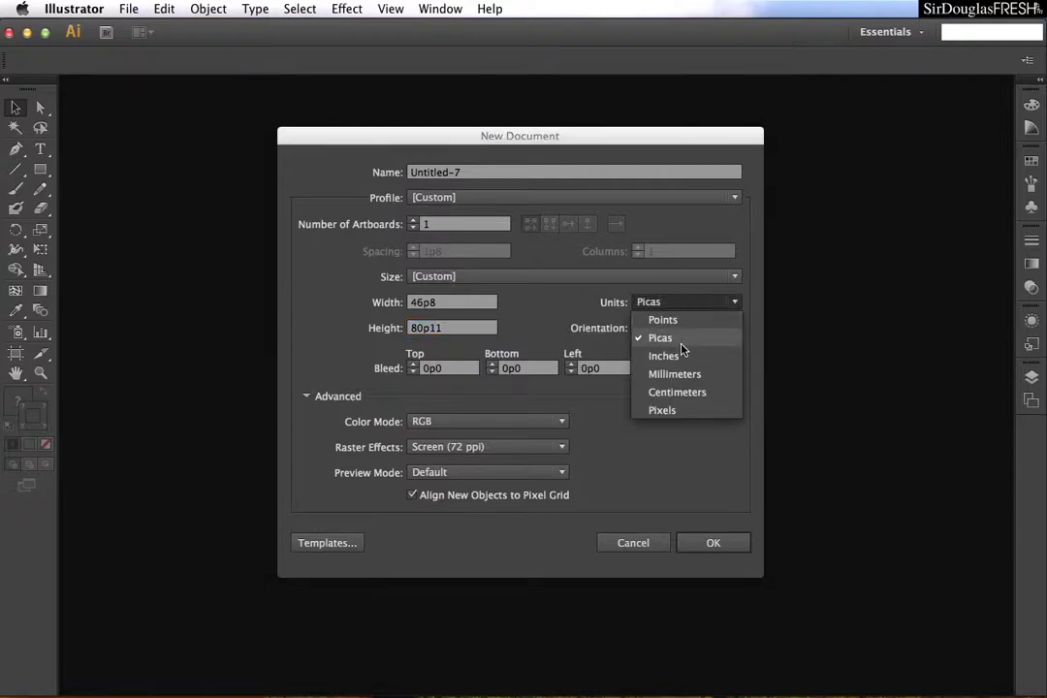
Change units to Pixels, then to Millimeters, giving a 197.56 × 342.55 mm artboard
{"action": "left_click", "coordinate": [663, 409]}
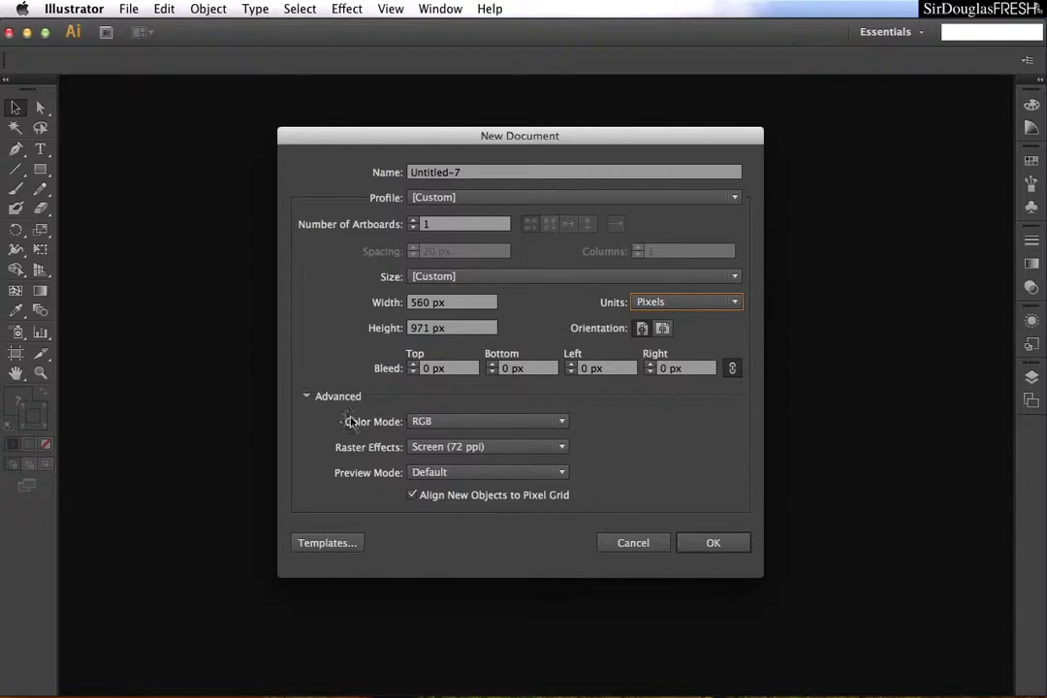
{"action": "left_click", "coordinate": [656, 302]}
{"action": "left_click", "coordinate": [661, 374]}
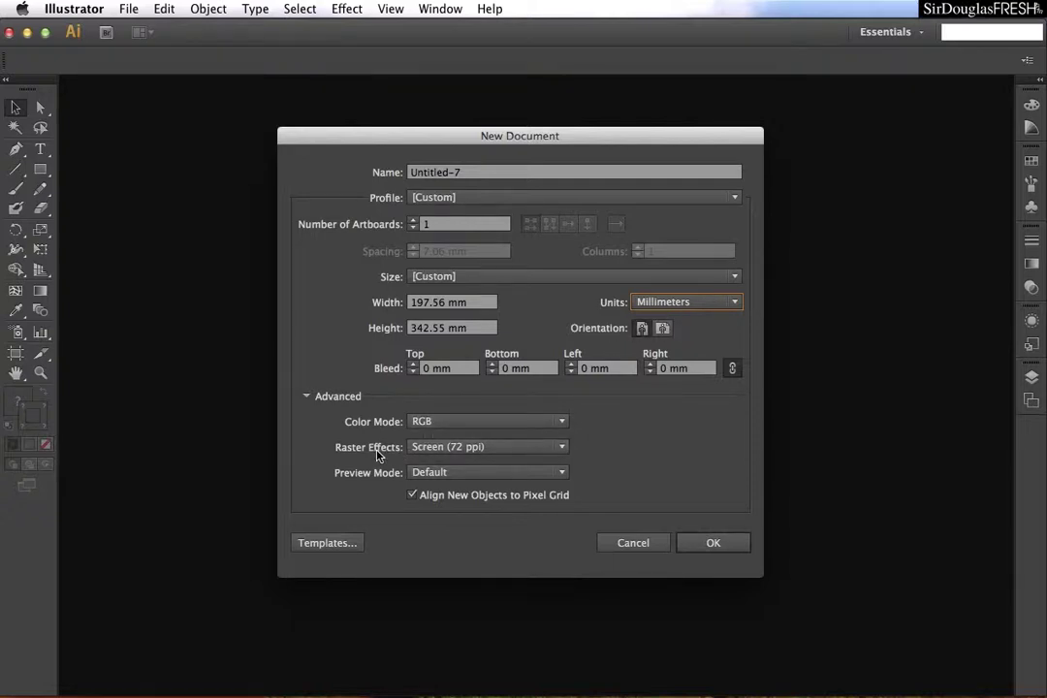
{"action": "left_click", "coordinate": [436, 448]}
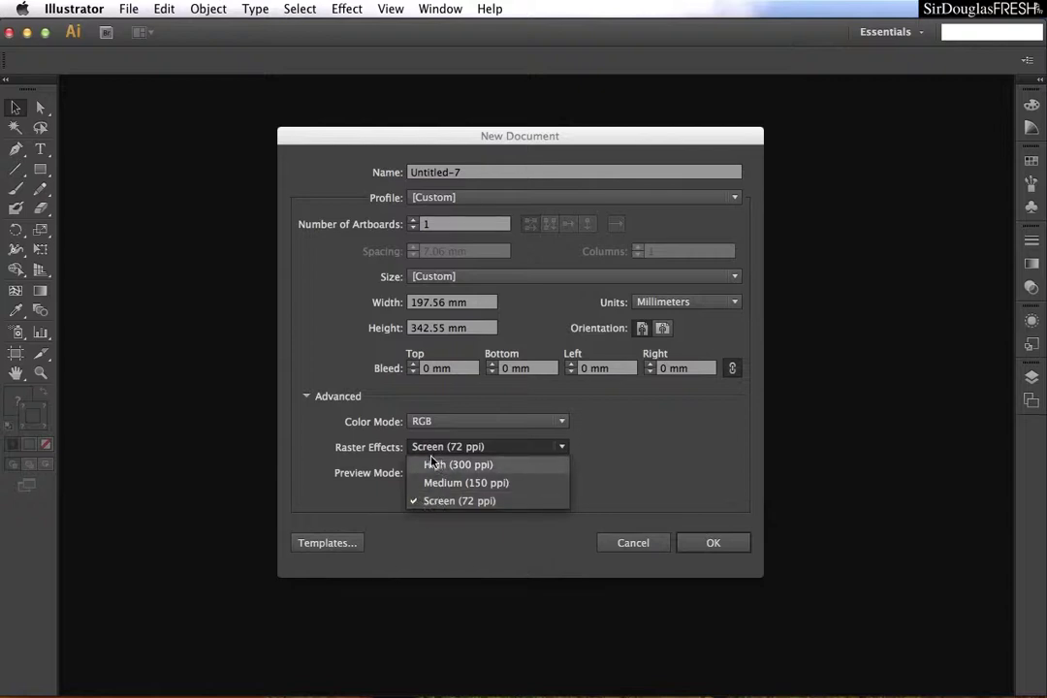
{"action": "left_click", "coordinate": [454, 500]}
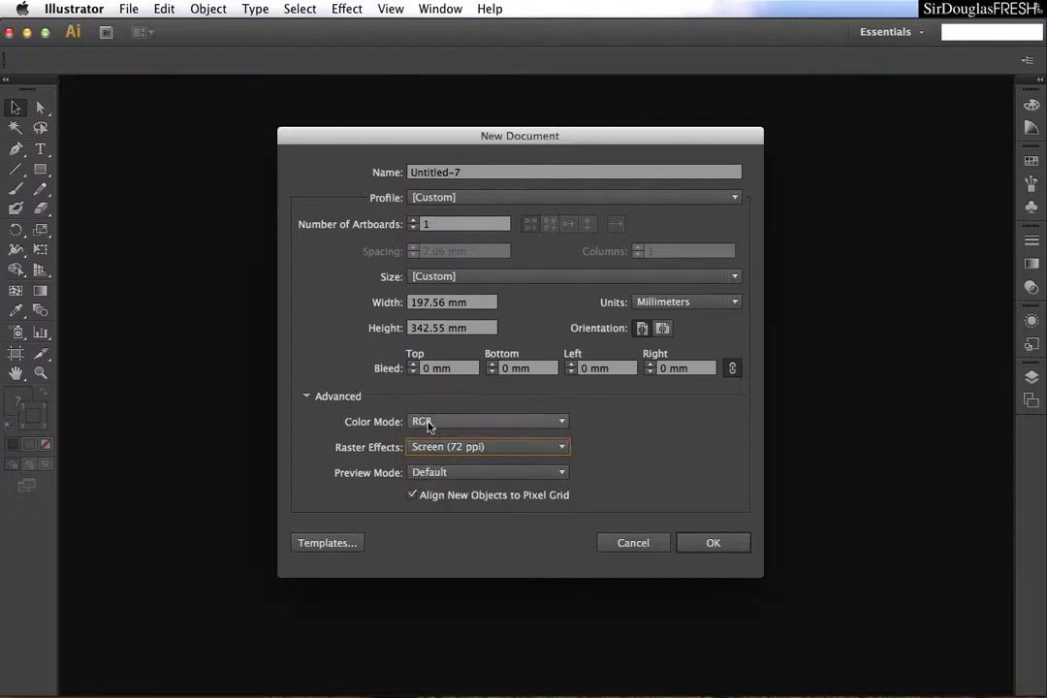
{"action": "left_click", "coordinate": [431, 423]}
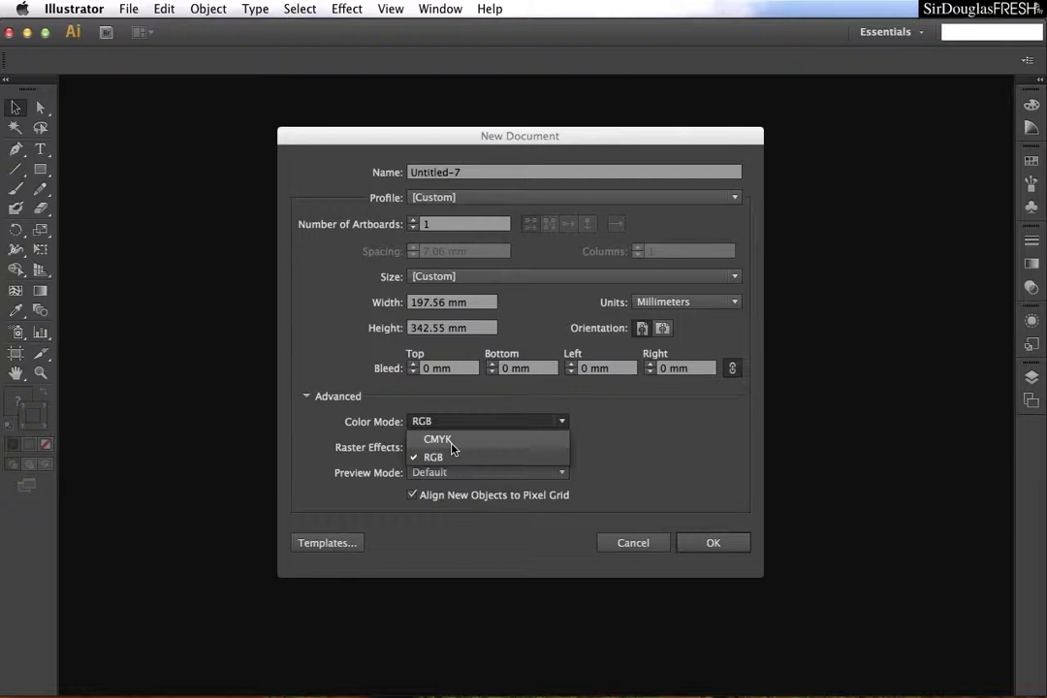
{"action": "left_click", "coordinate": [386, 440]}
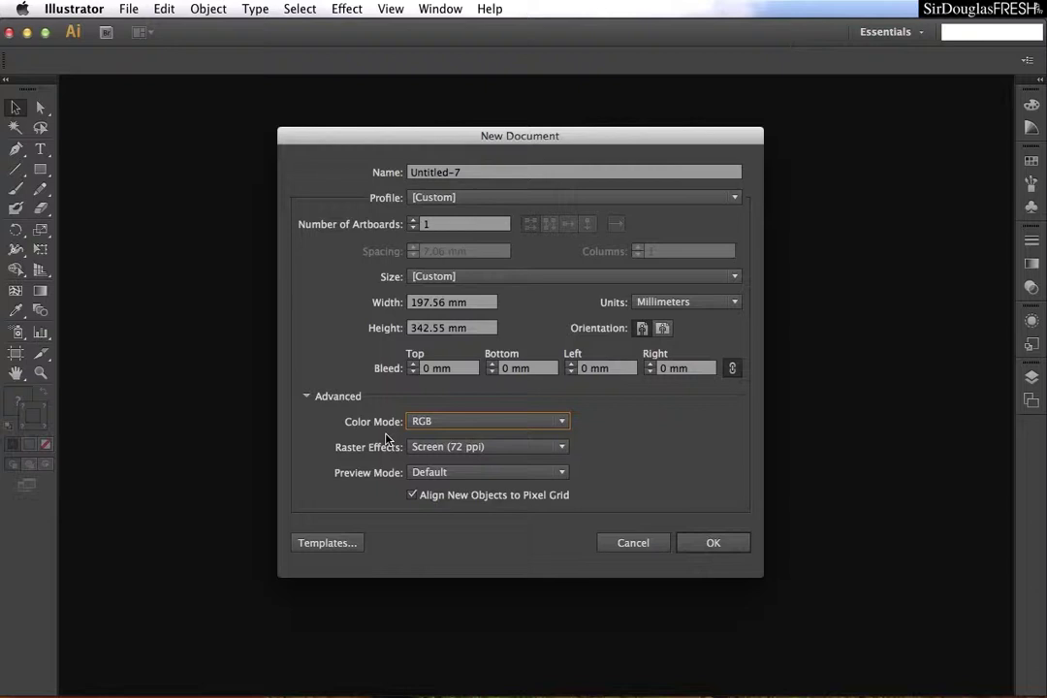
{"action": "left_click", "coordinate": [439, 430]}
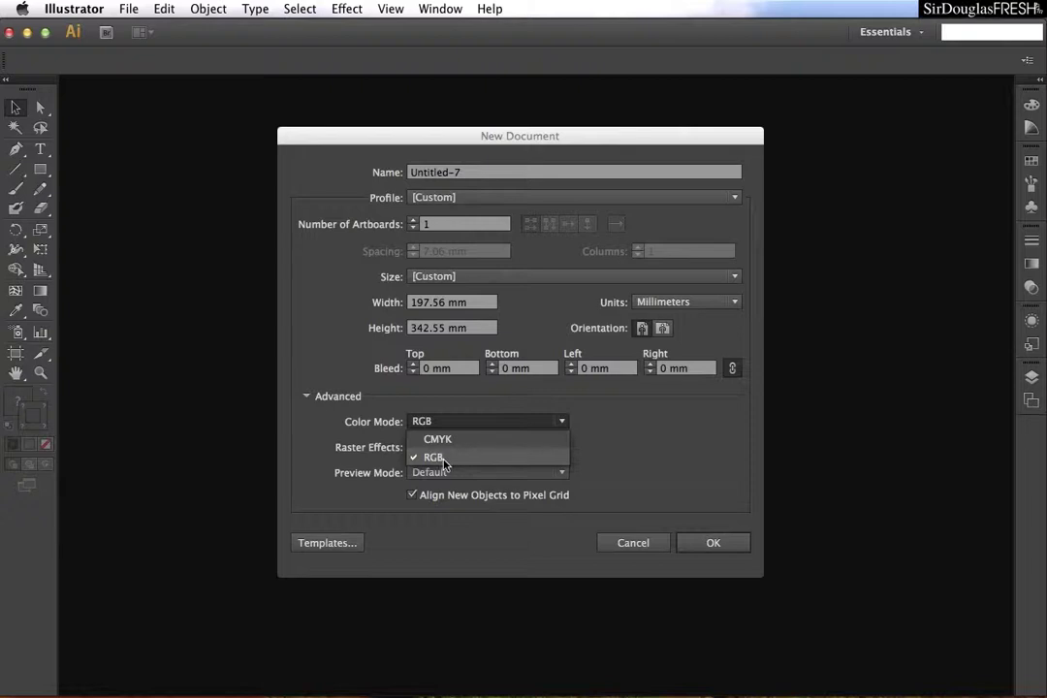
{"action": "left_click", "coordinate": [443, 459]}
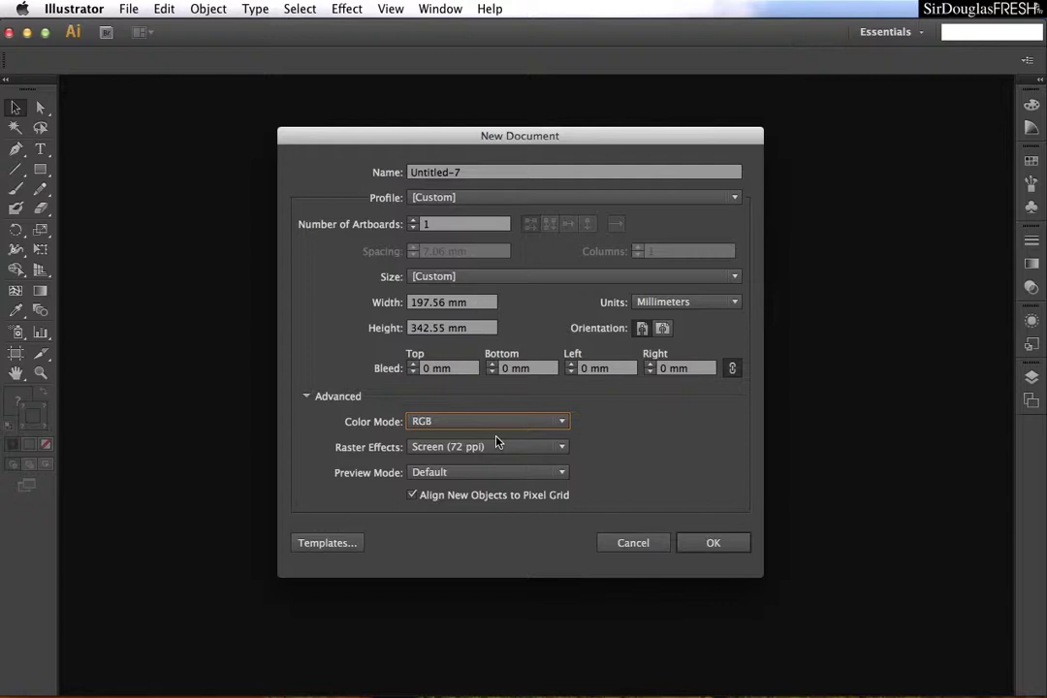
{"action": "left_click", "coordinate": [563, 422]}
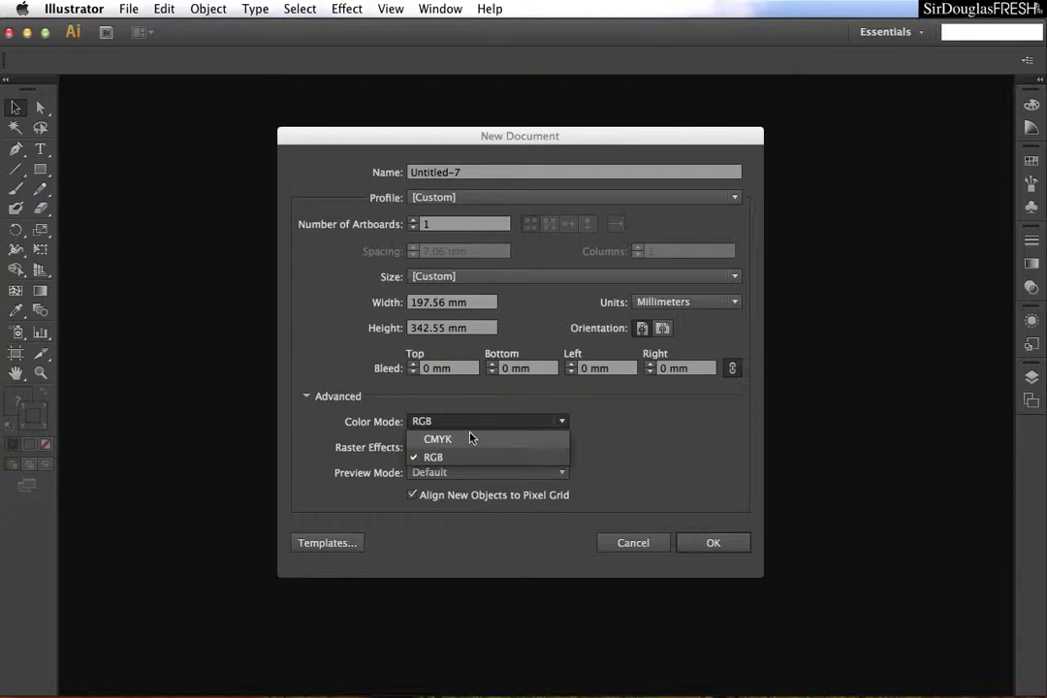
{"action": "left_click", "coordinate": [633, 434]}
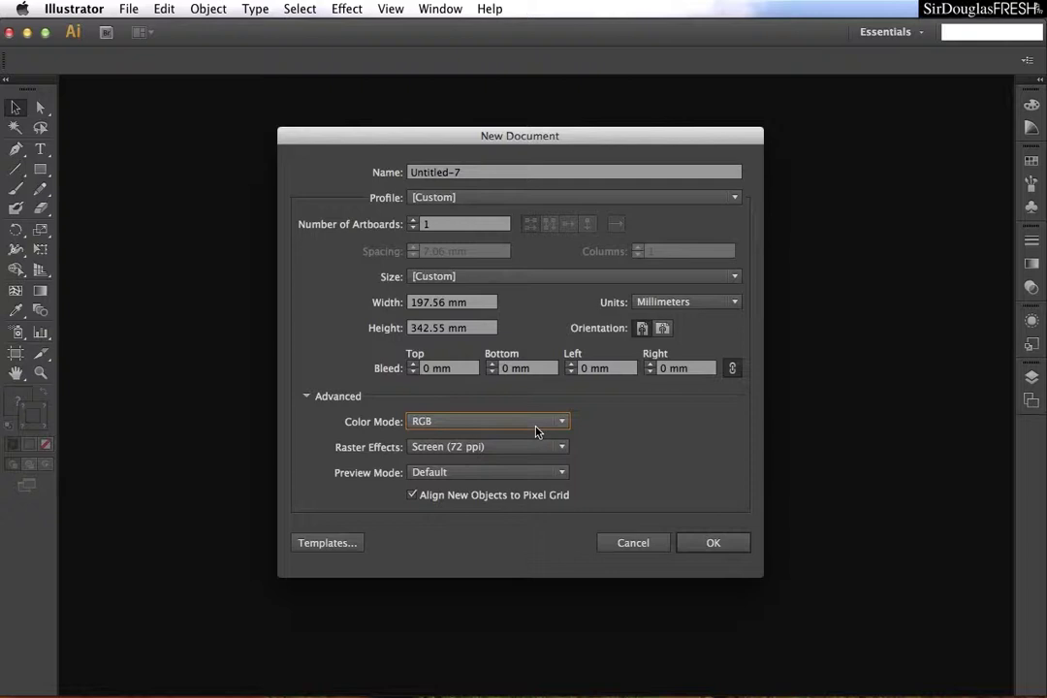
{"action": "left_click", "coordinate": [433, 472]}
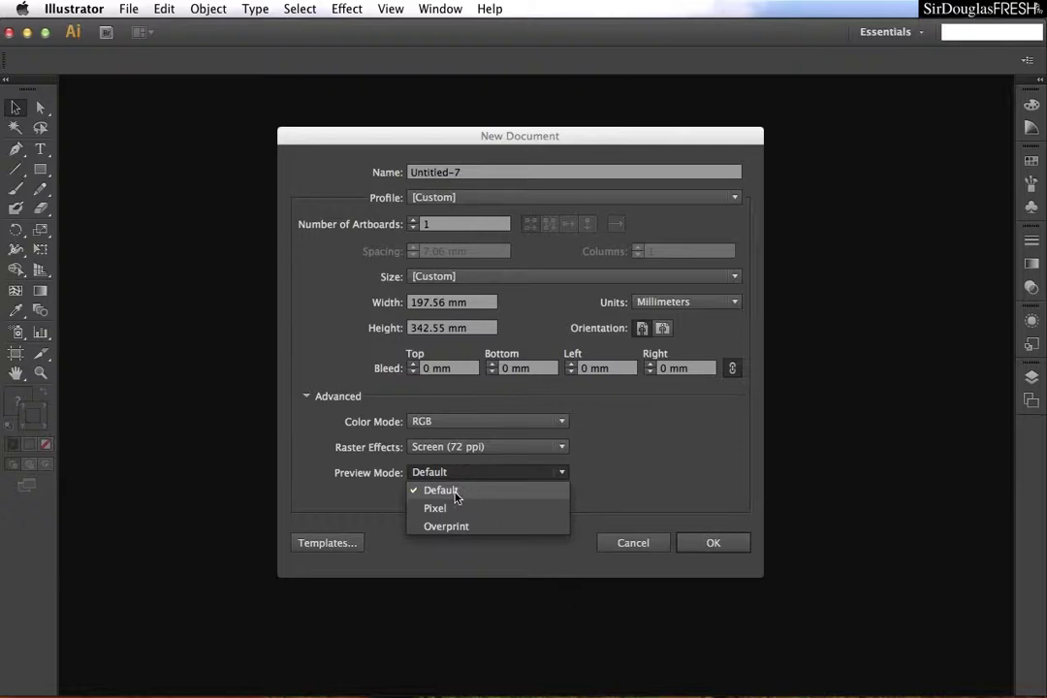
{"action": "left_click", "coordinate": [623, 461]}
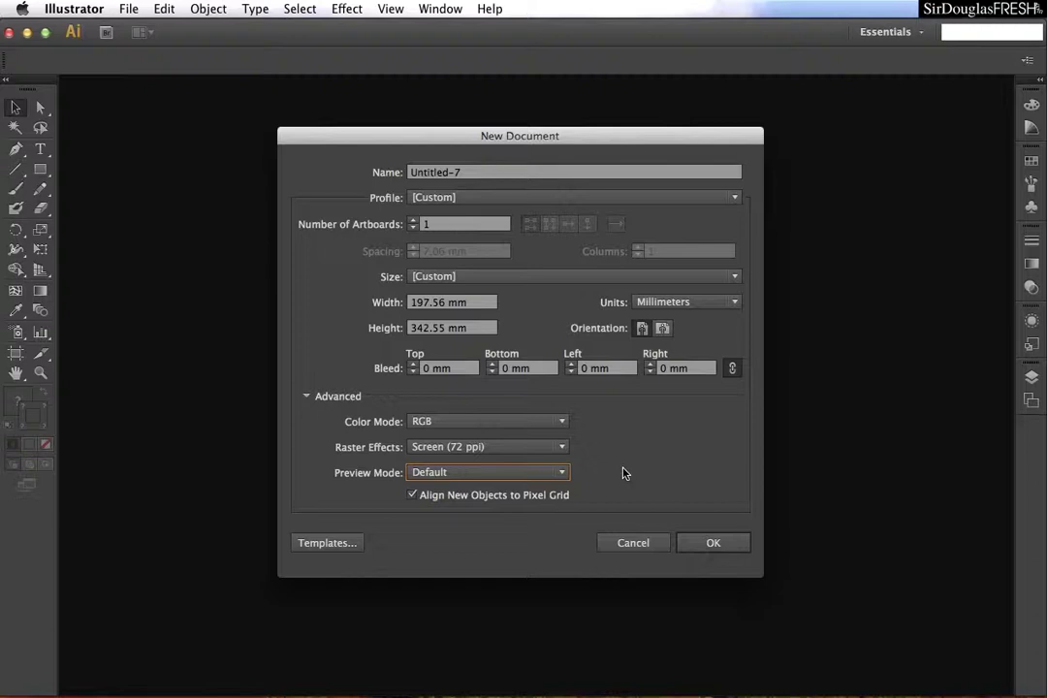